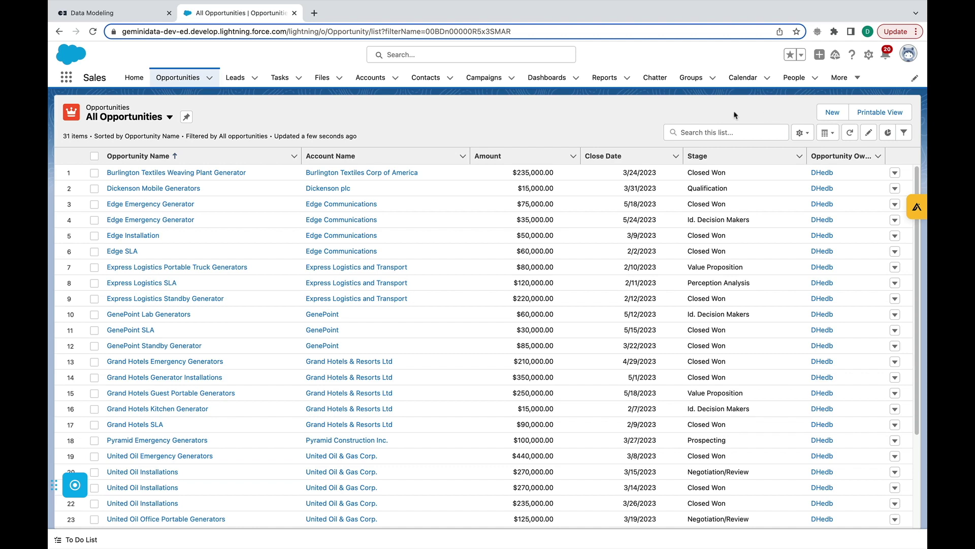
Open the Burlington Textiles Weaving Plant Generator opportunity and scroll to its two Closed Won Stage History entries.
click(233, 176)
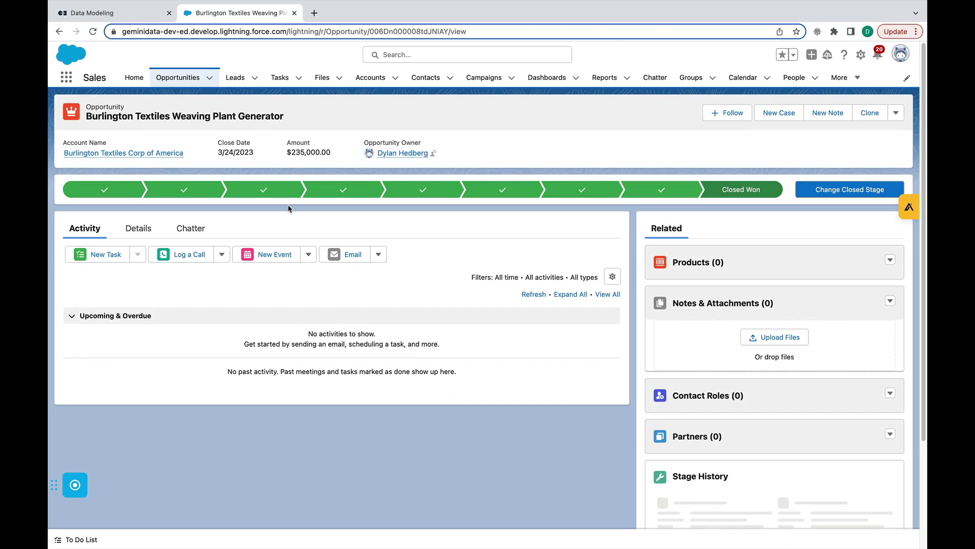
scroll(725, 337, down, 3)
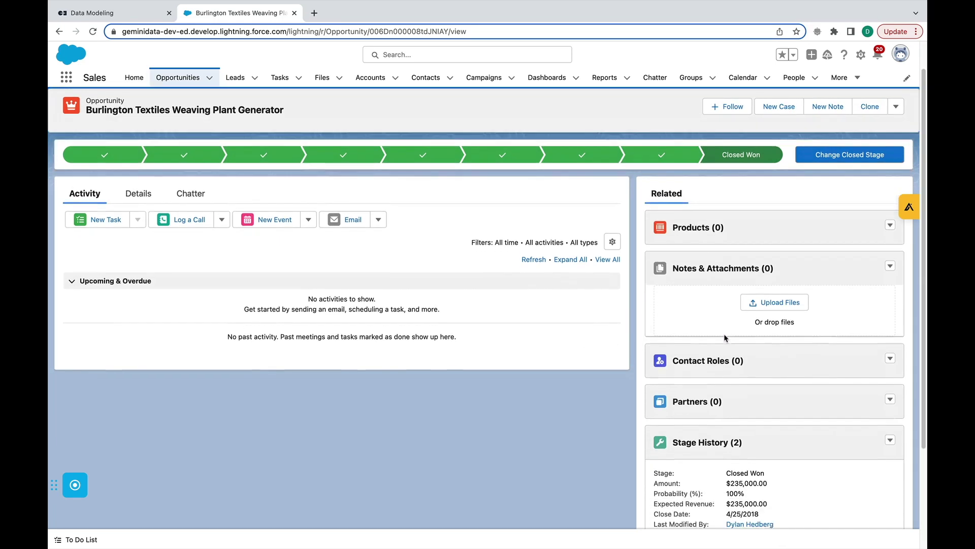
scroll(726, 364, down, 1)
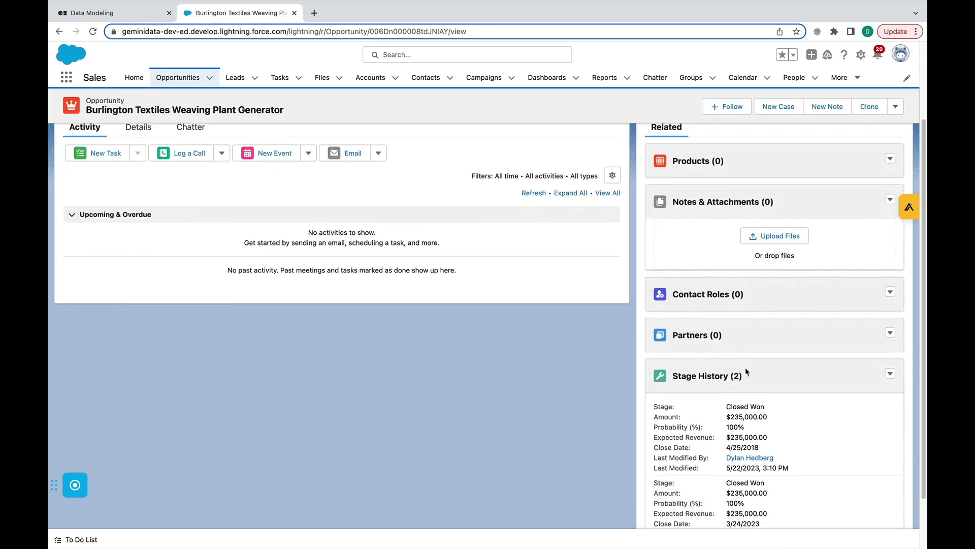
scroll(801, 438, down, 2)
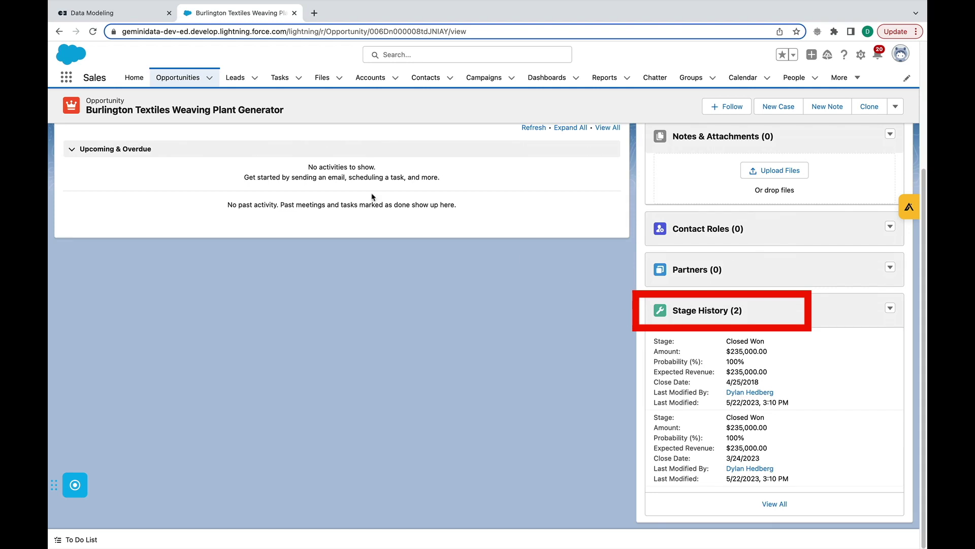
Edit the Opportunities flow and confirm the Salesforce_Test-source connection test passes.
click(111, 11)
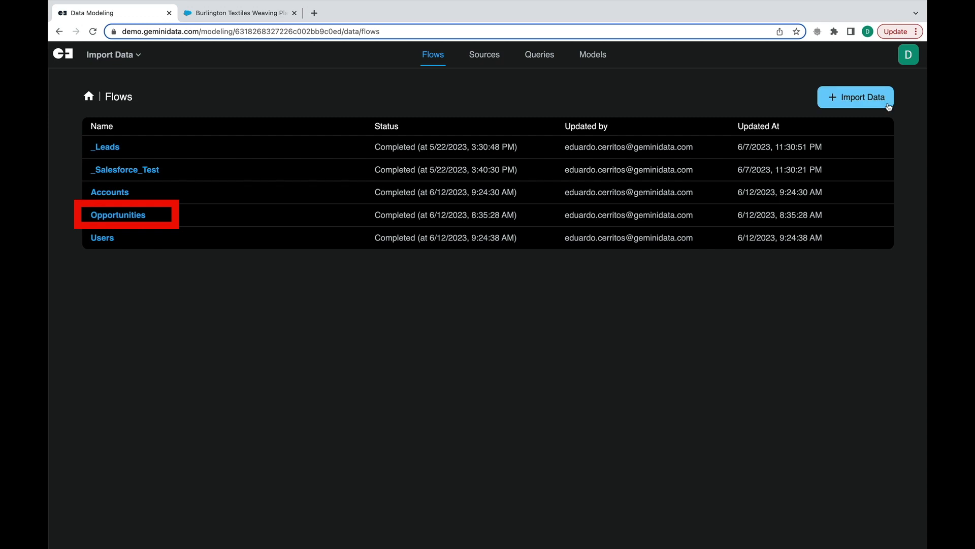
click(141, 216)
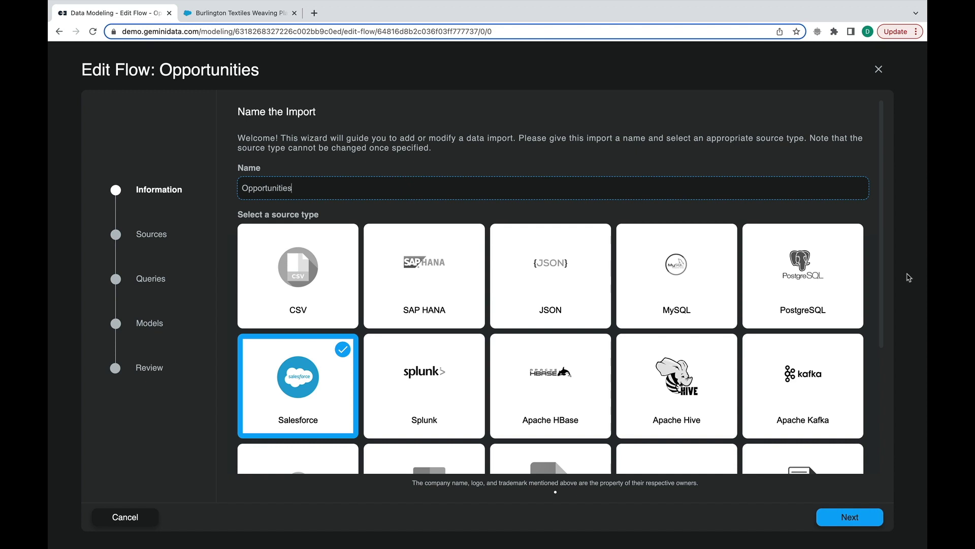
click(847, 526)
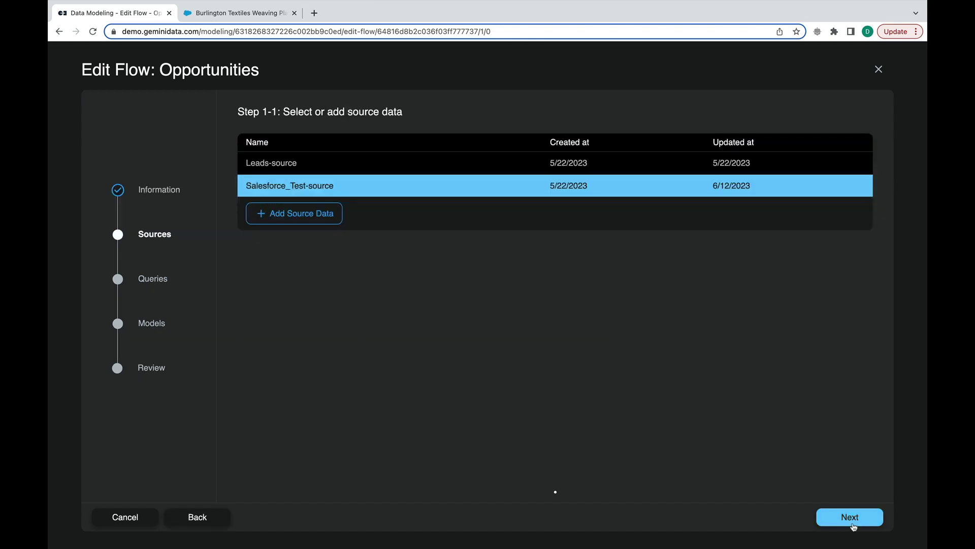
click(846, 527)
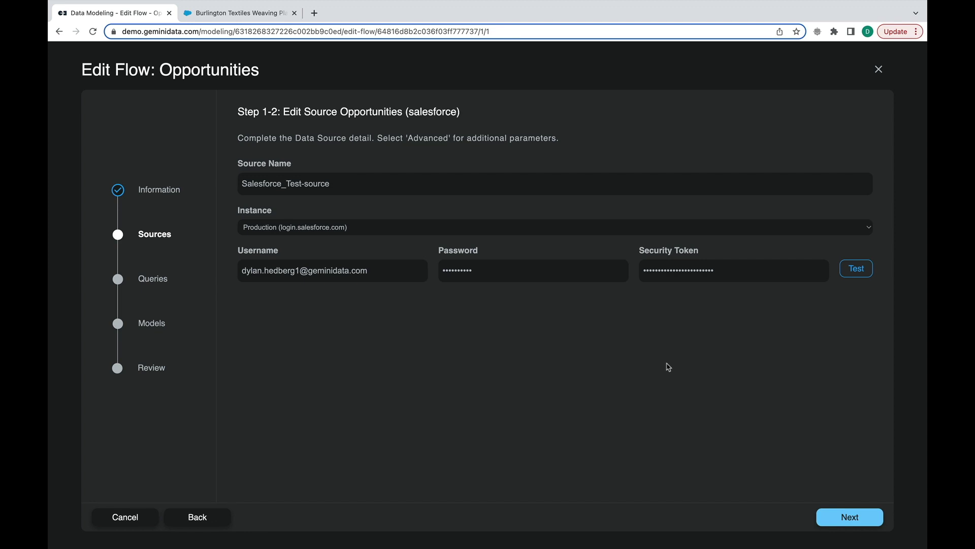
click(853, 271)
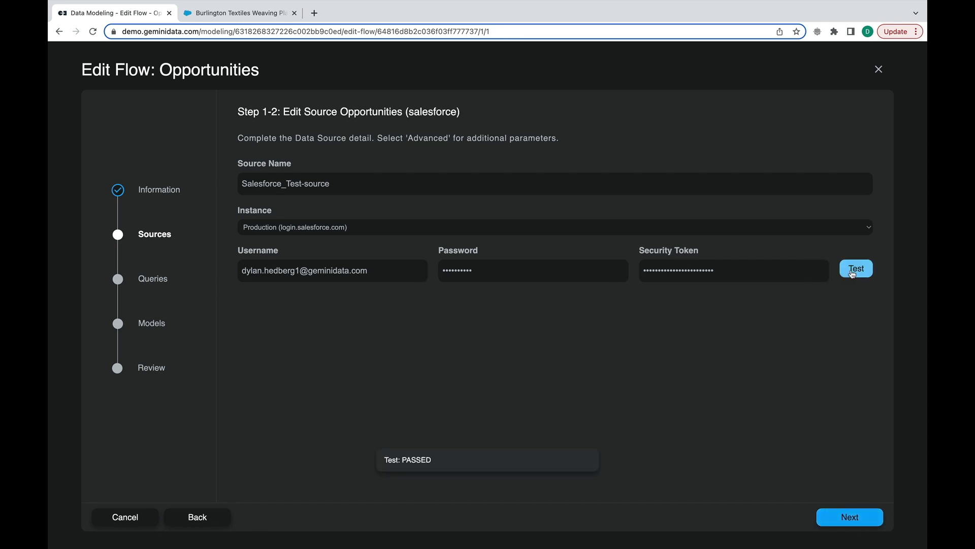
click(835, 518)
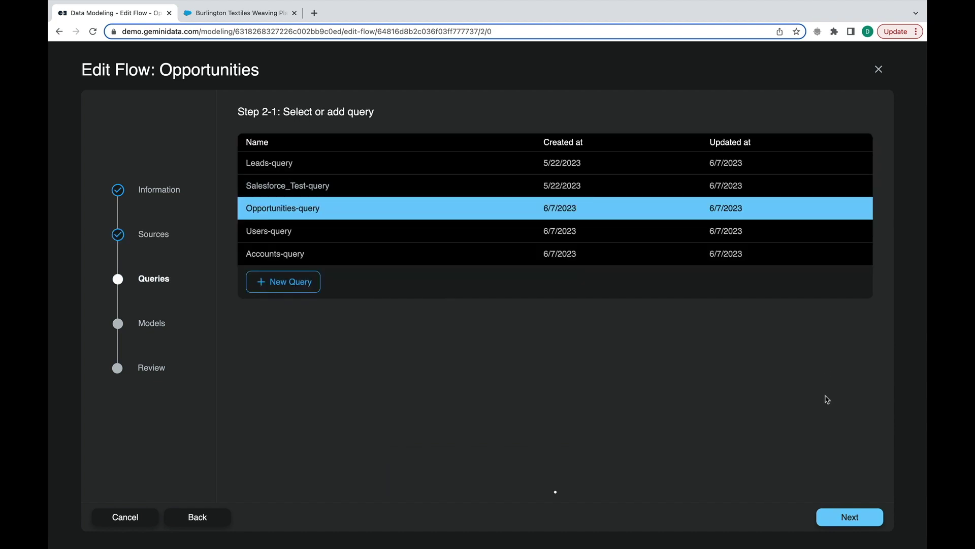
Open Opportunities-query and preview its returned amounts, close dates and forecast categories.
click(838, 517)
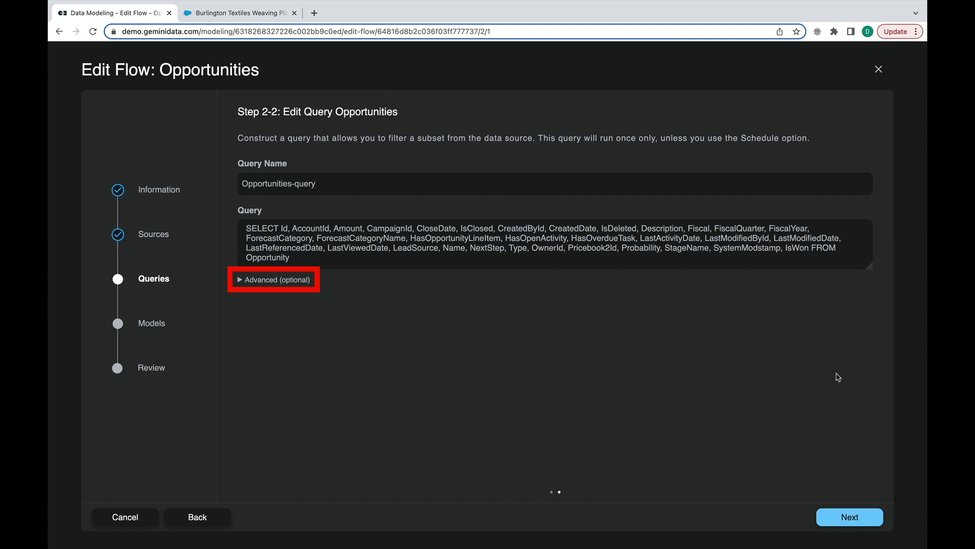
click(850, 518)
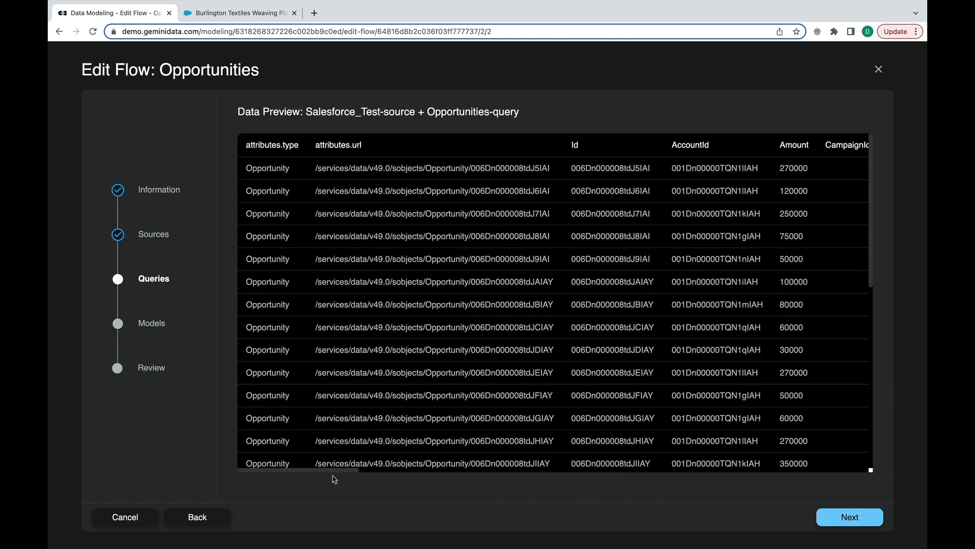
drag(333, 471, 549, 472)
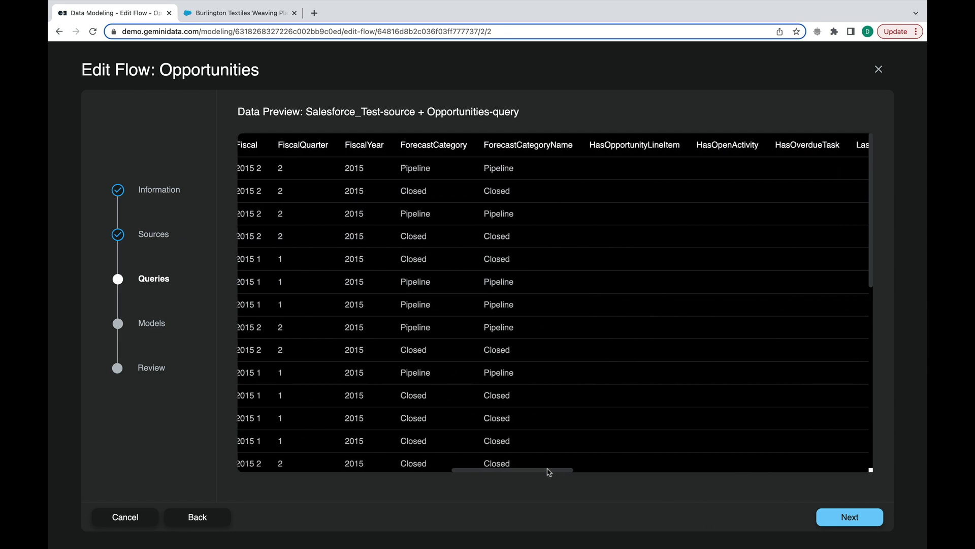
Open the Opportunities-model node definitions and check the StageName node's source field.
click(838, 515)
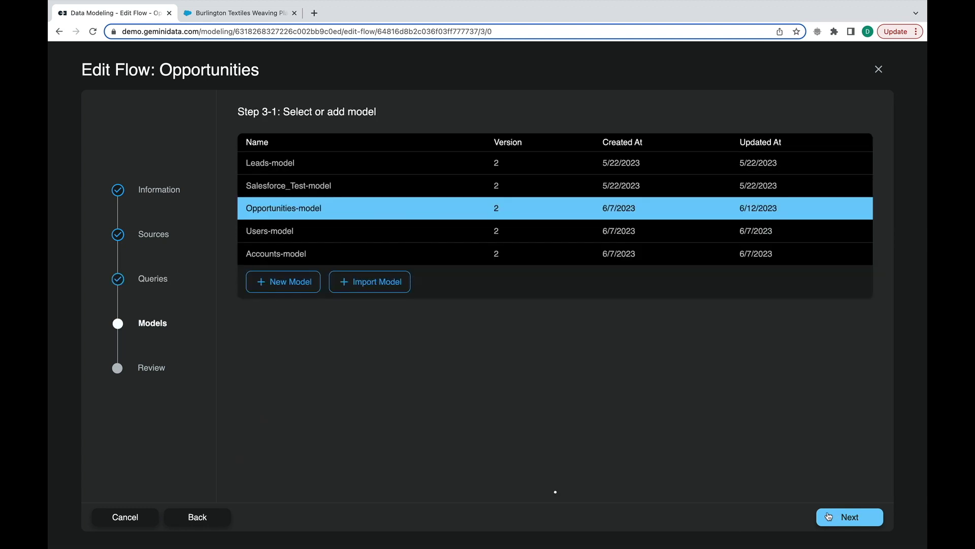
click(833, 518)
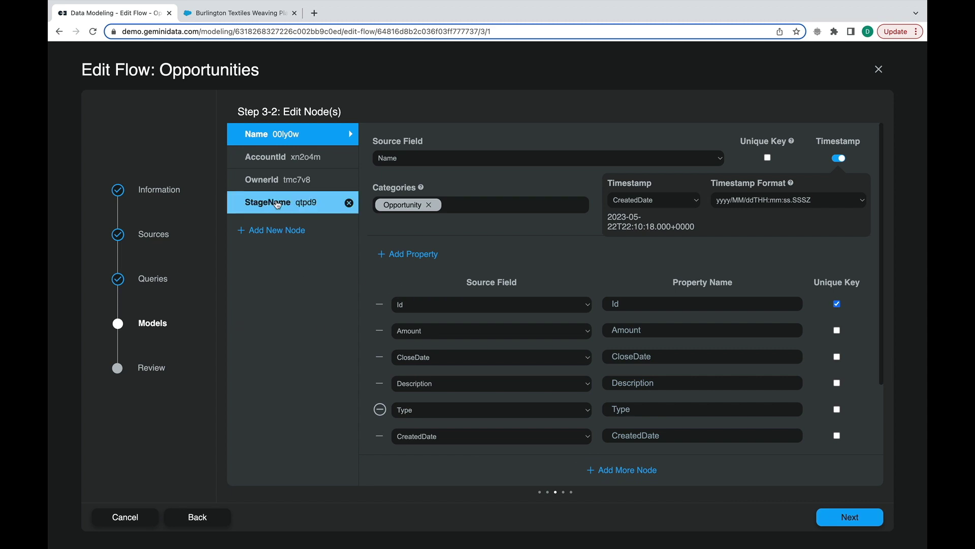
click(278, 205)
click(539, 158)
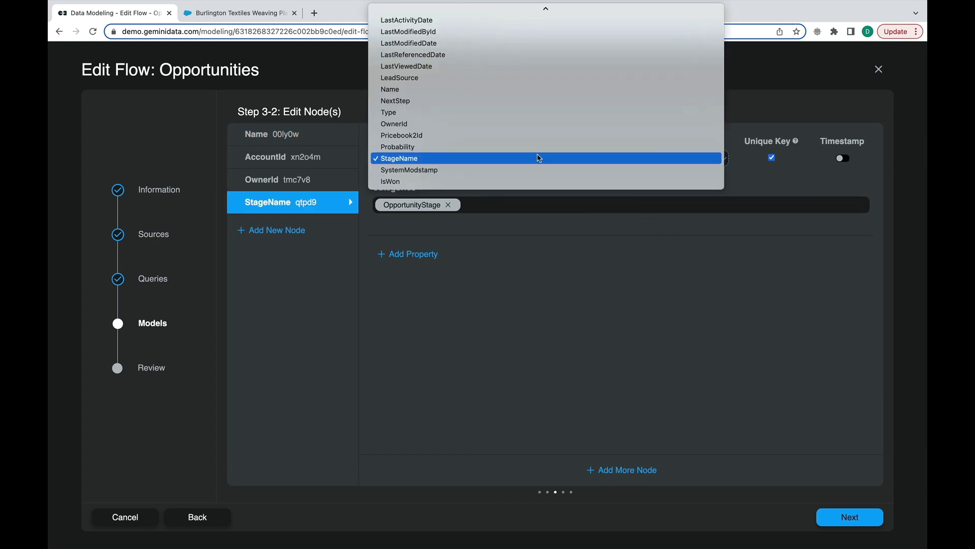
click(538, 158)
Review the OwnerId, AccountId and Name node settings and advance to the relationship step.
click(278, 180)
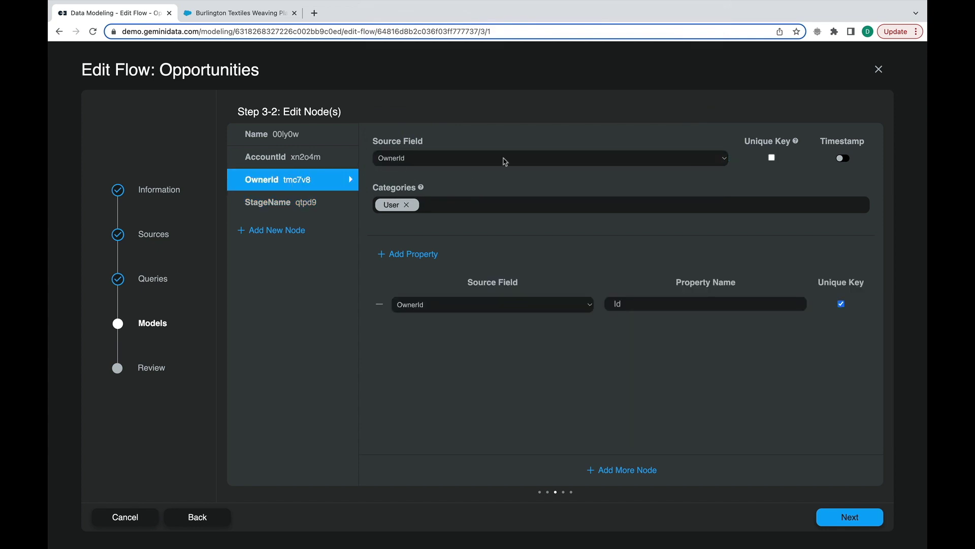
click(505, 159)
scroll(505, 160, up, 5)
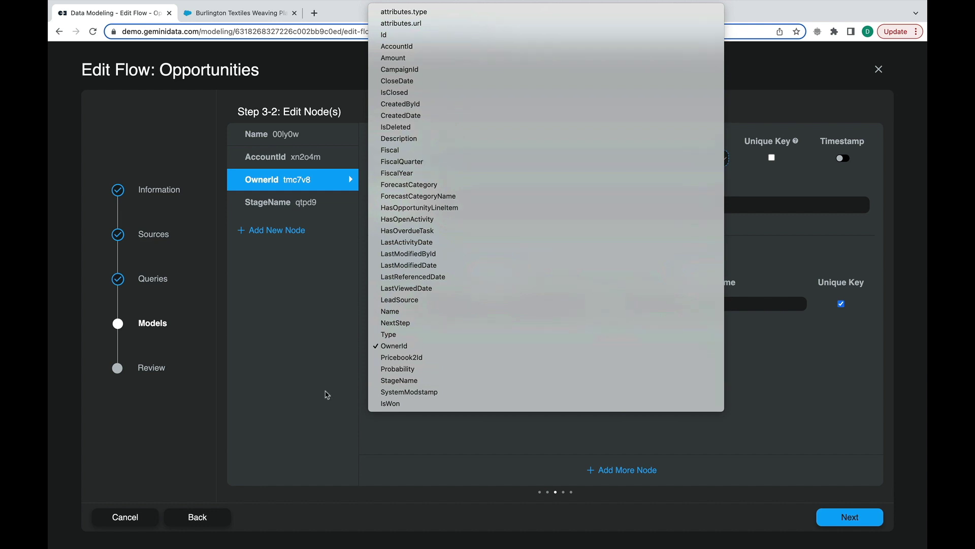
click(325, 392)
click(282, 161)
click(281, 136)
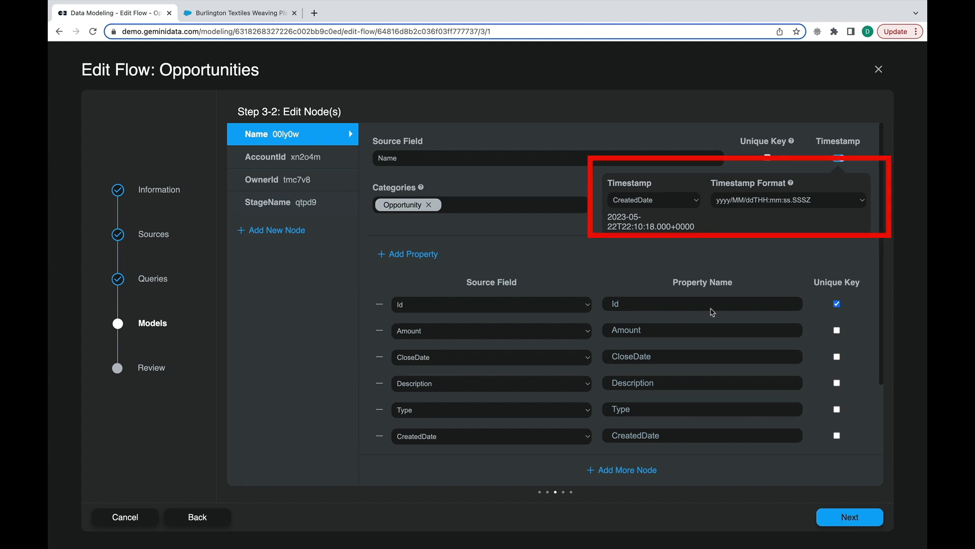
scroll(867, 367, down, 2)
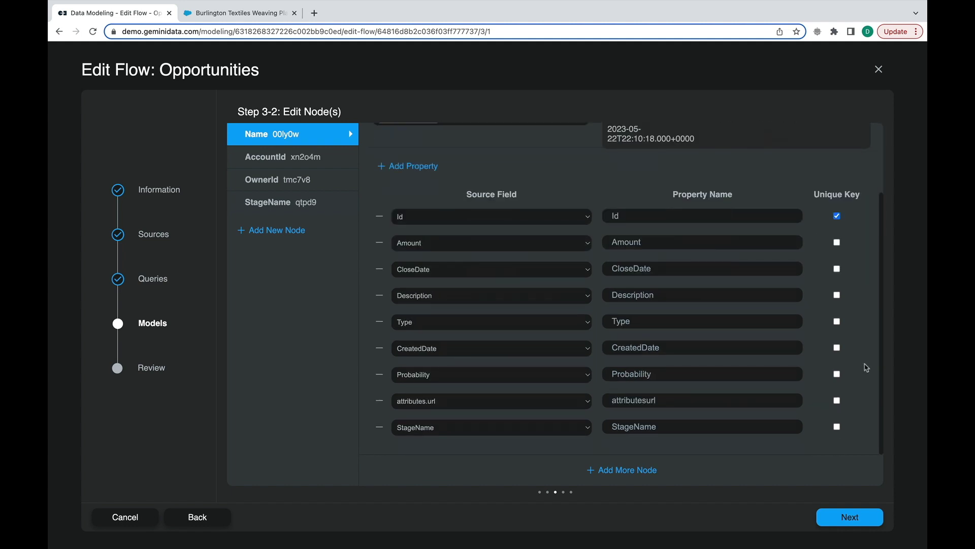
click(838, 520)
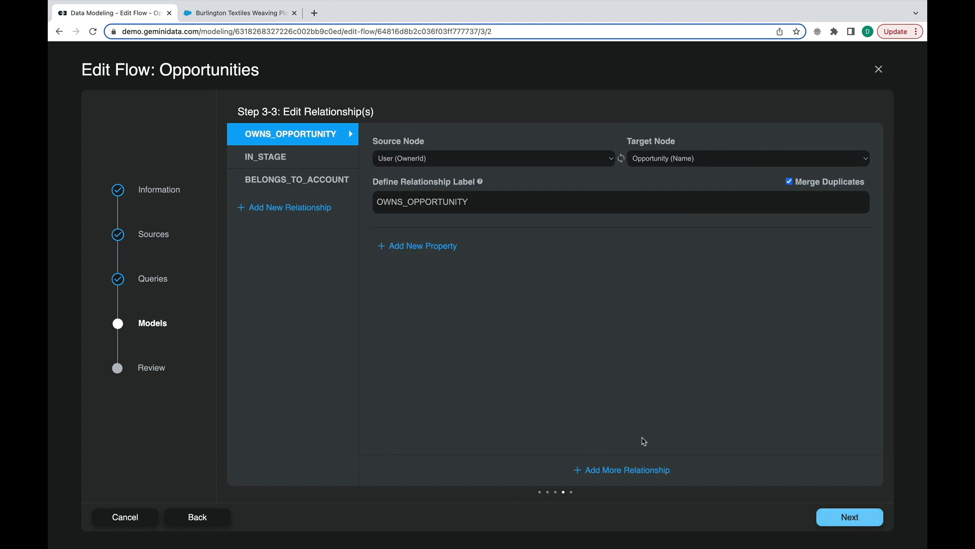
Keep User (OwnerId) as the relationship source node.
click(598, 165)
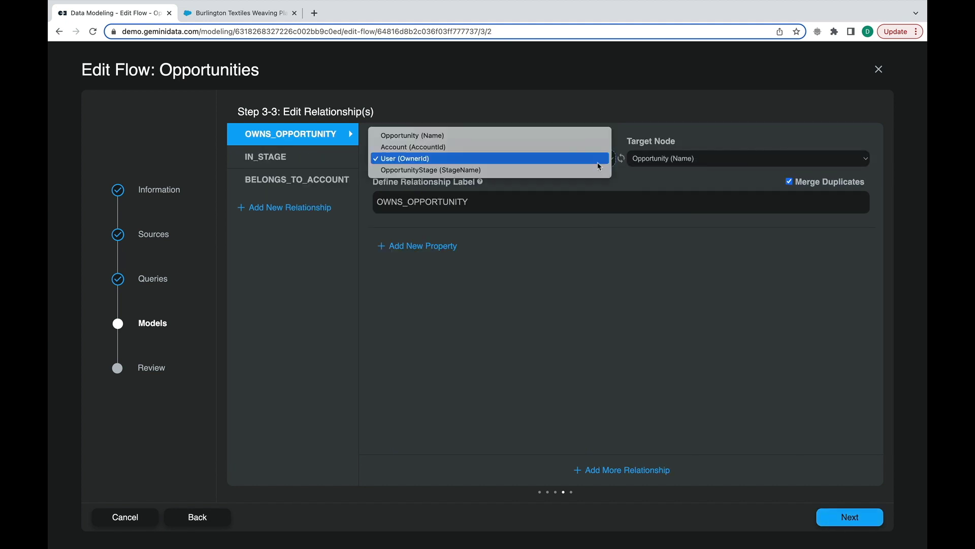
click(598, 163)
click(840, 518)
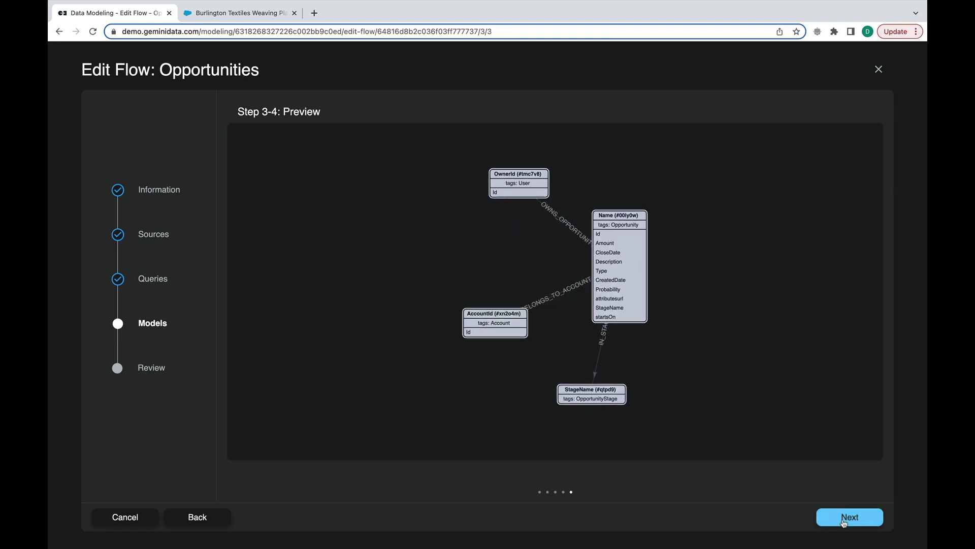
Review the 4-node, 3-relationship model graph preview and save the Opportunities flow.
drag(643, 293, 678, 298)
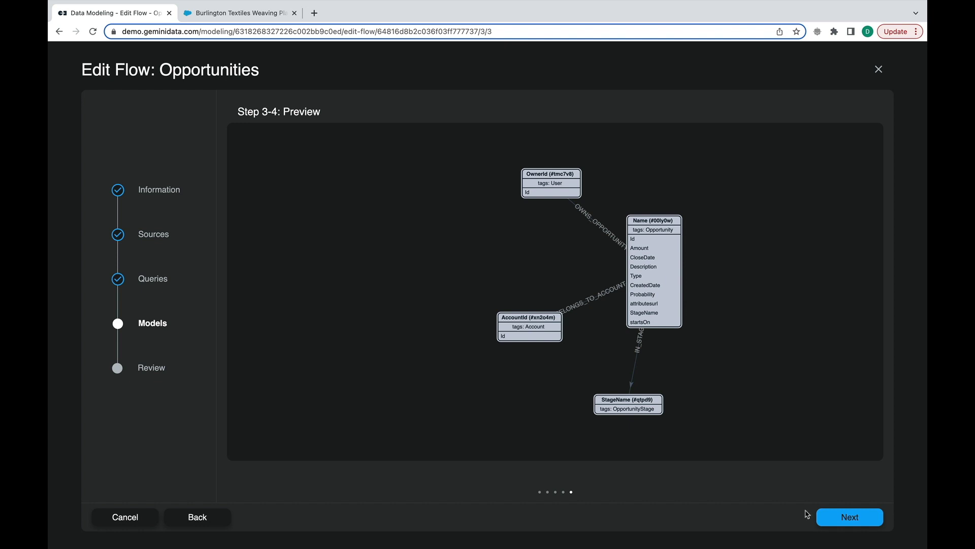
scroll(686, 286, up, 2)
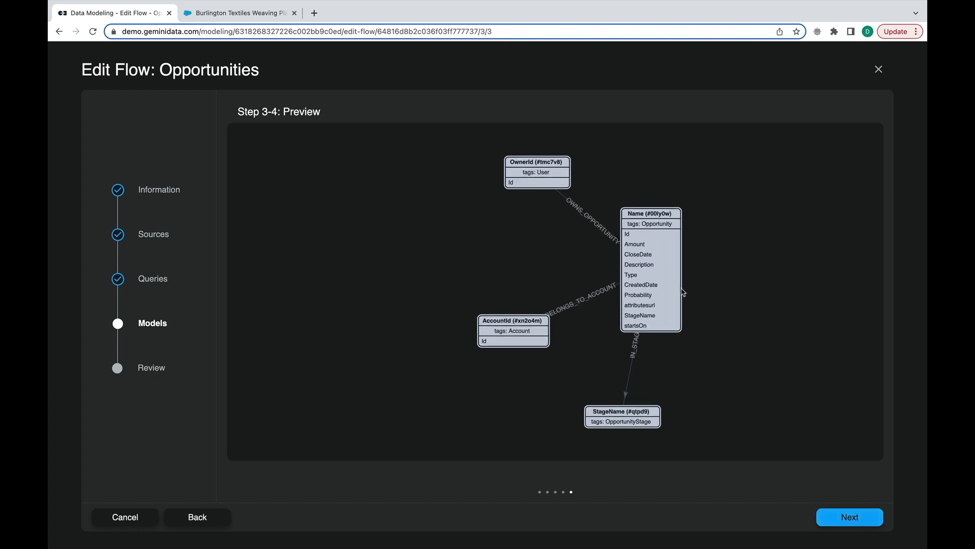
click(838, 522)
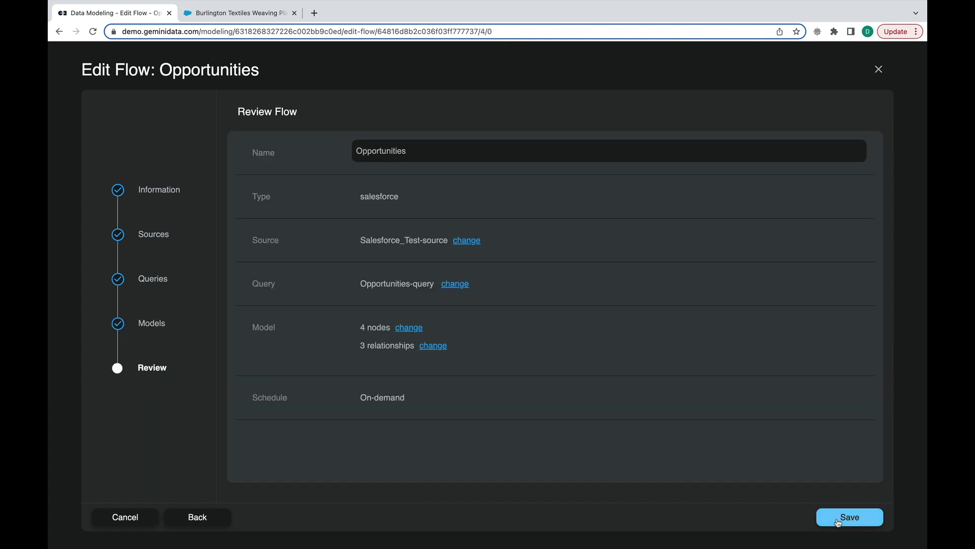
click(838, 517)
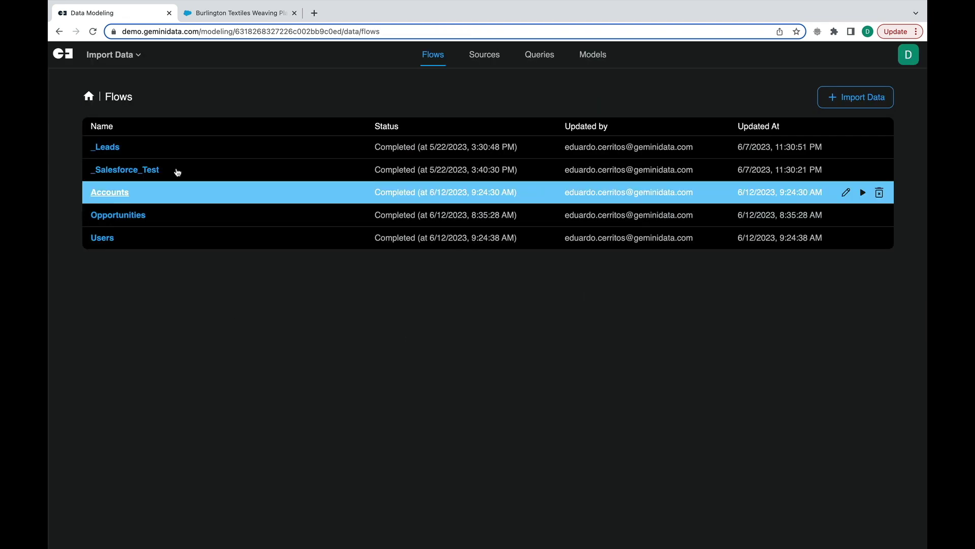
Open the Exploration canvas and show the Burlington Textiles Weaving Plant Generator opportunity in the Profiler.
click(112, 57)
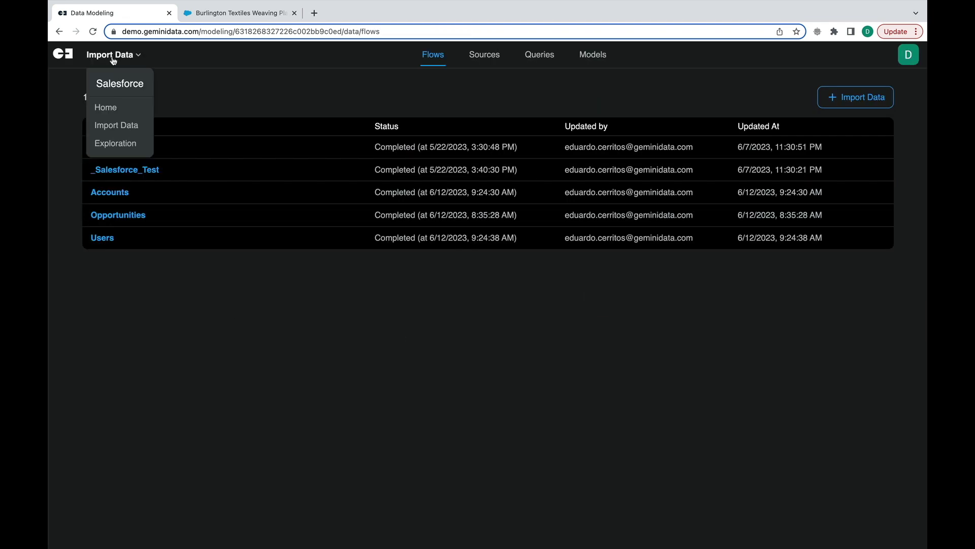
click(146, 147)
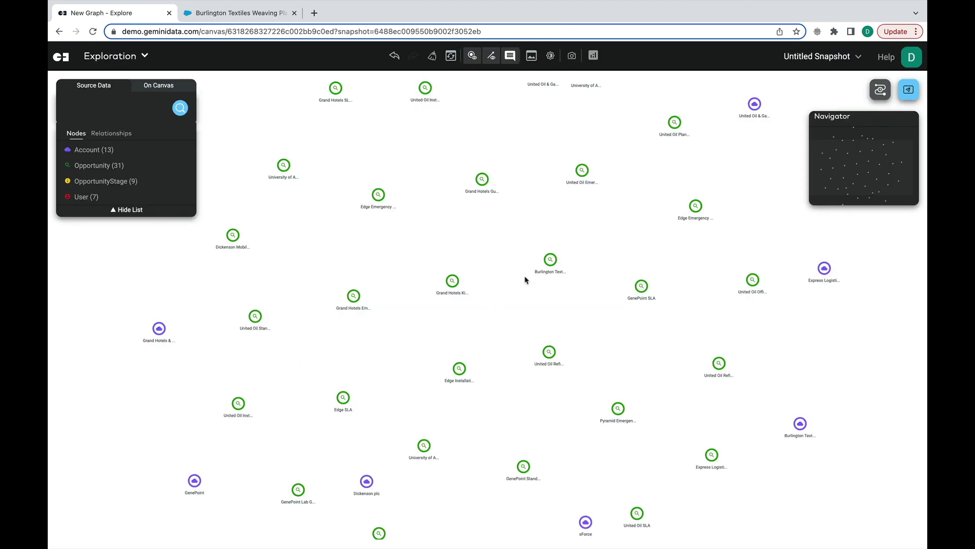
click(553, 260)
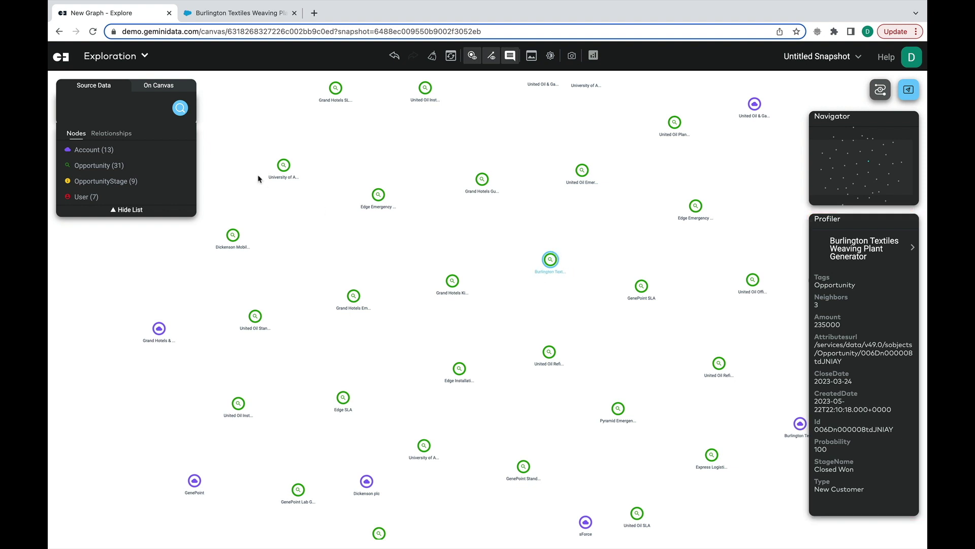
Add the OpportunityStage and User nodes to the graph and re-apply the layout.
click(174, 182)
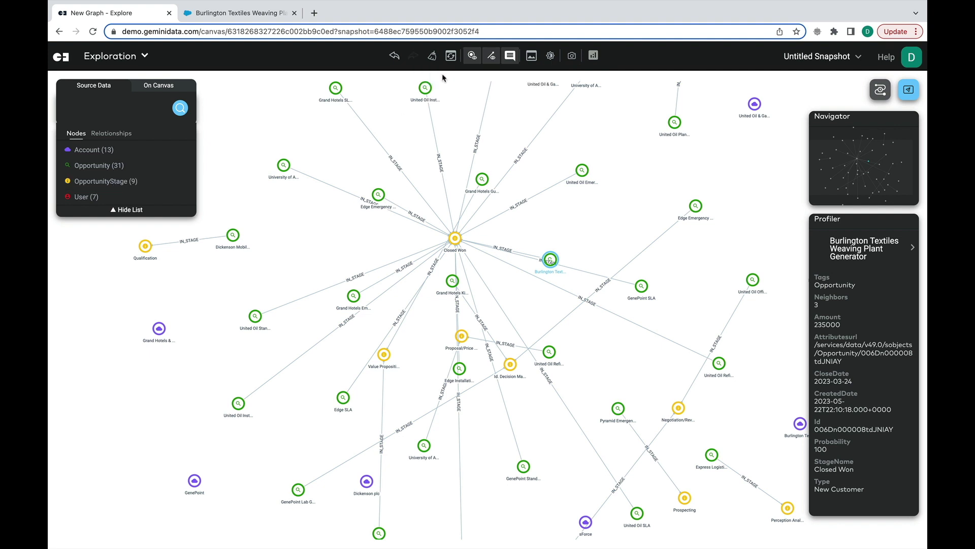
click(451, 55)
click(174, 197)
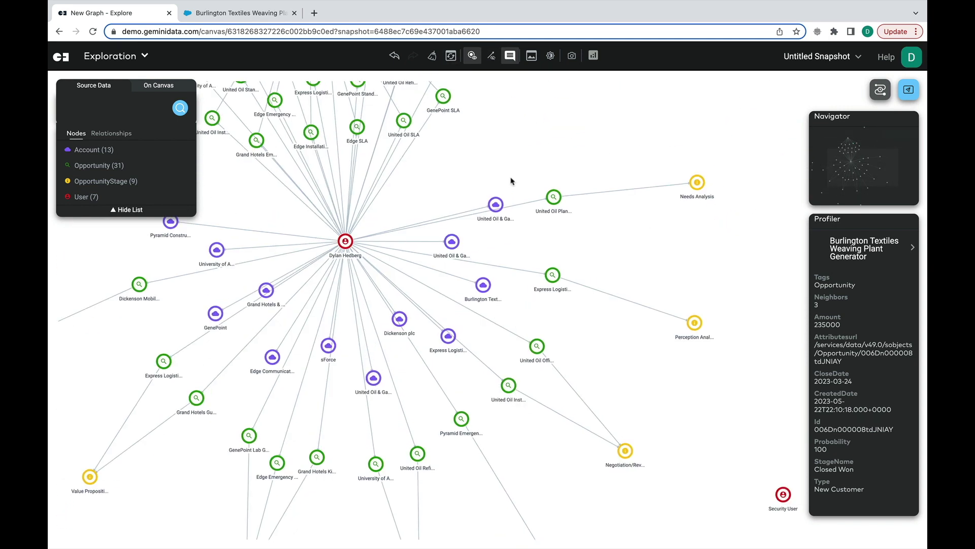
Save the graph as a snapshot named 'Overview'.
click(808, 59)
click(787, 124)
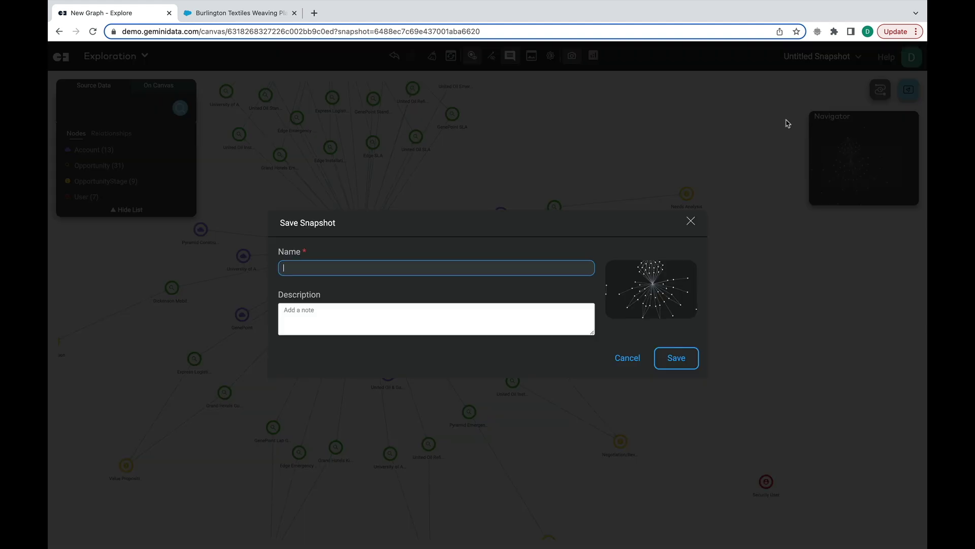
text(Overview)
click(671, 362)
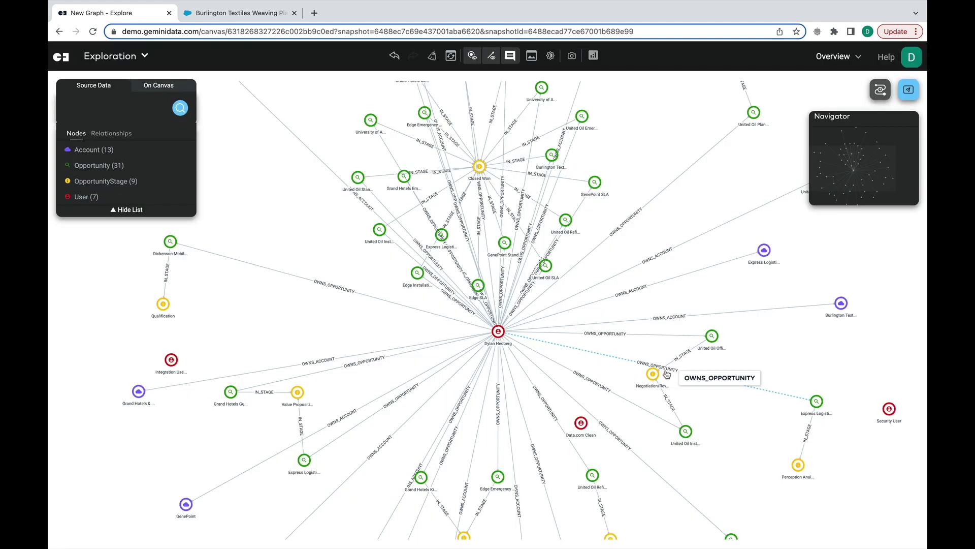
click(828, 63)
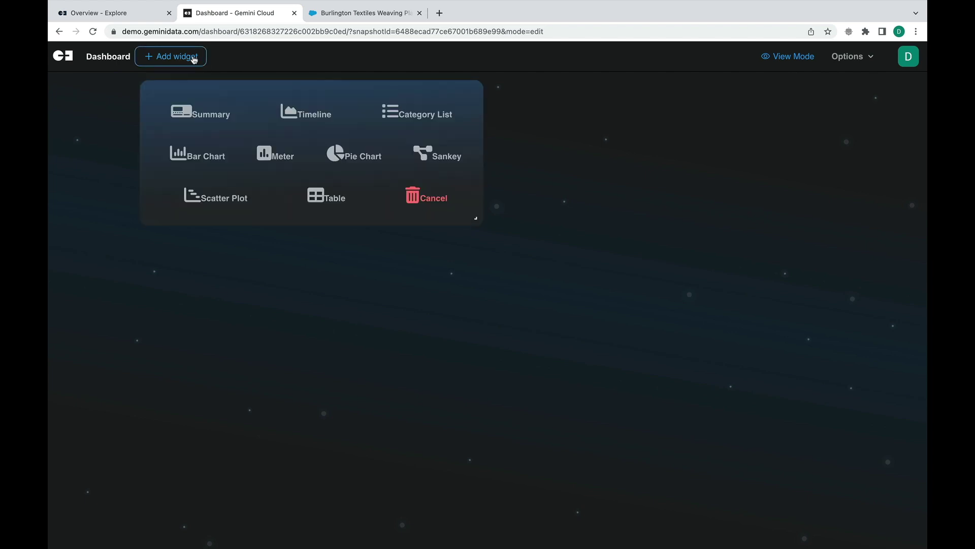
Add a Summary widget and a widened Account table showing Description, Industry, Name and Phone.
click(198, 120)
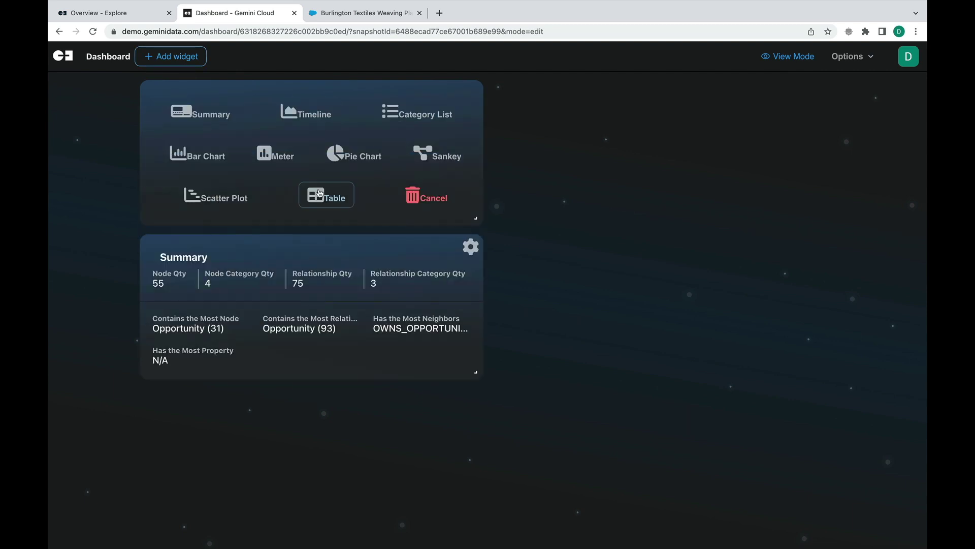
click(321, 197)
click(467, 98)
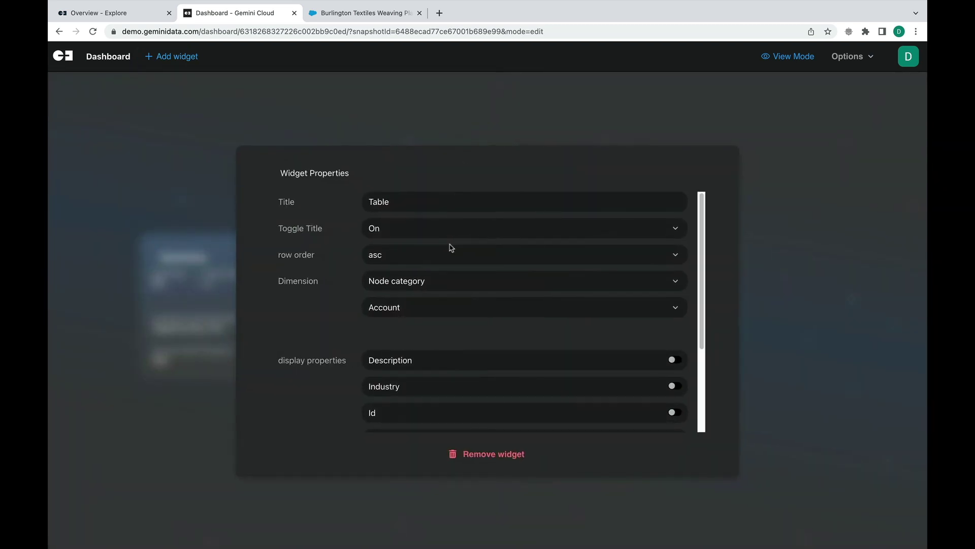
scroll(449, 254, down, 3)
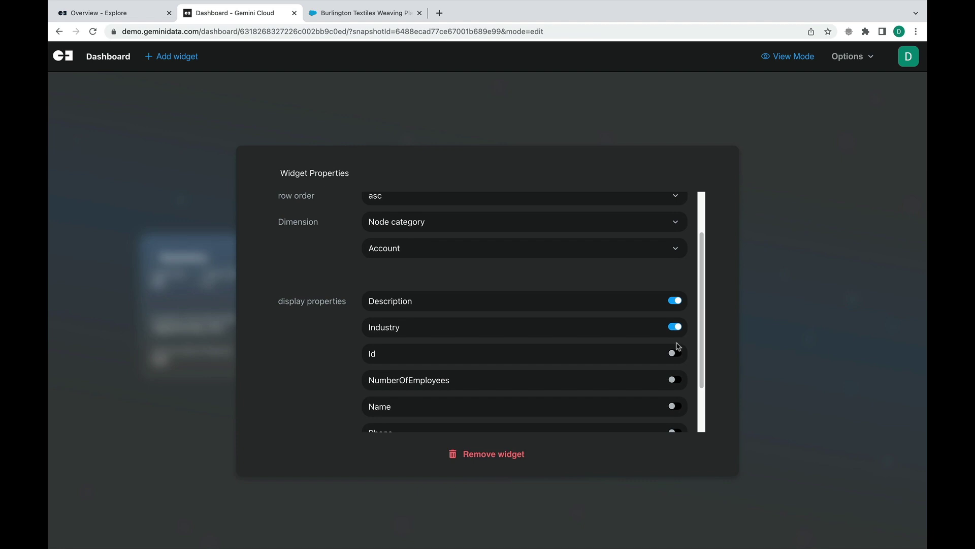
scroll(675, 375, down, 1)
click(675, 387)
scroll(676, 373, down, 2)
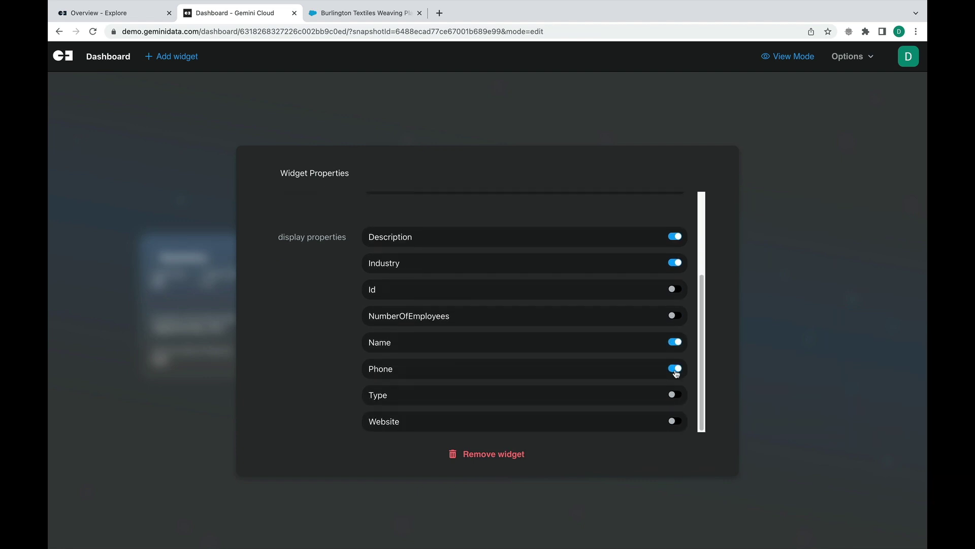
click(782, 356)
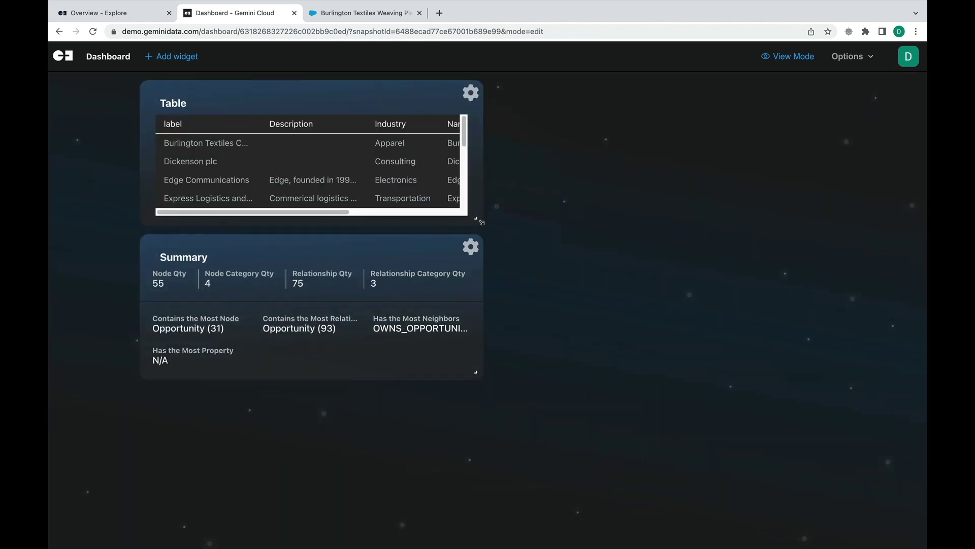
drag(478, 221, 743, 290)
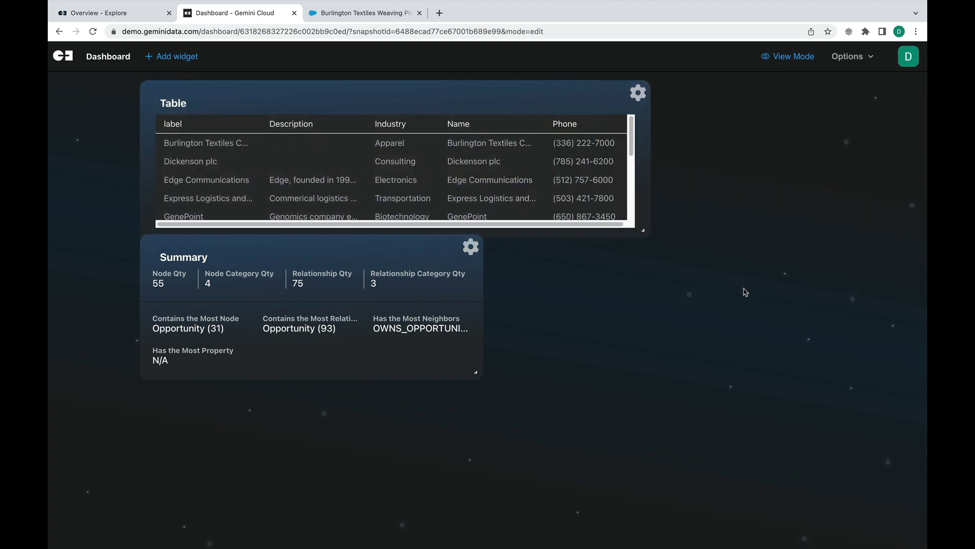
scroll(609, 178, down, 4)
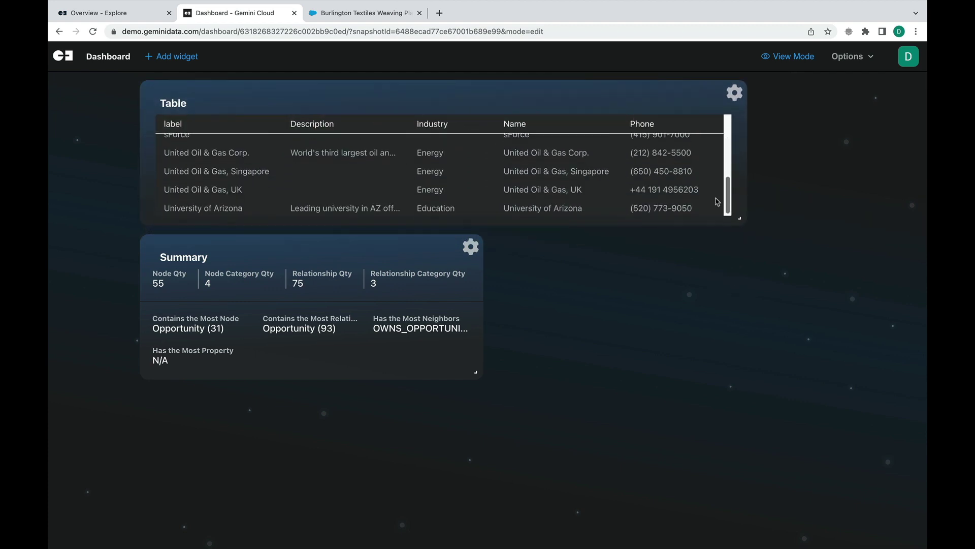
Add an enlarged Pie Chart measuring Neighbor count for the Account node category.
click(189, 57)
click(368, 165)
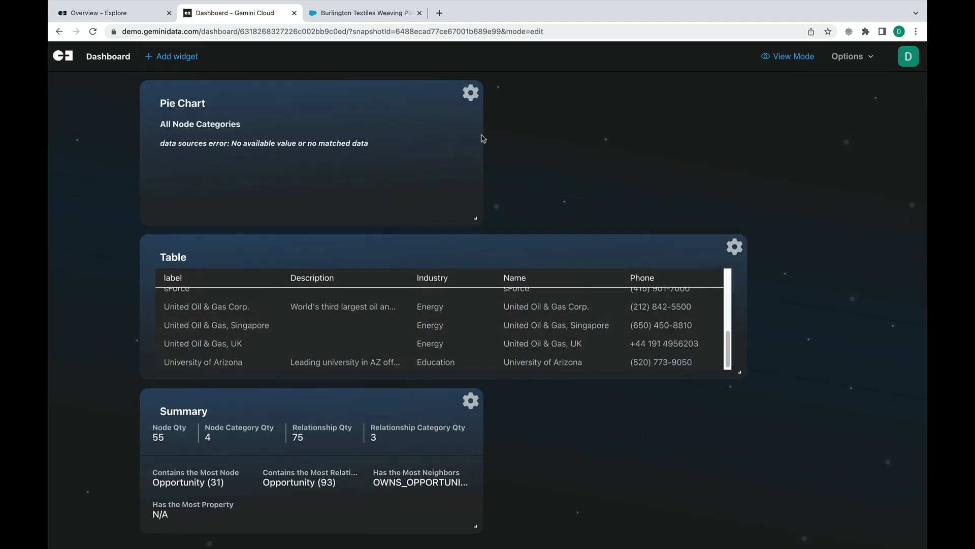
click(476, 100)
click(459, 309)
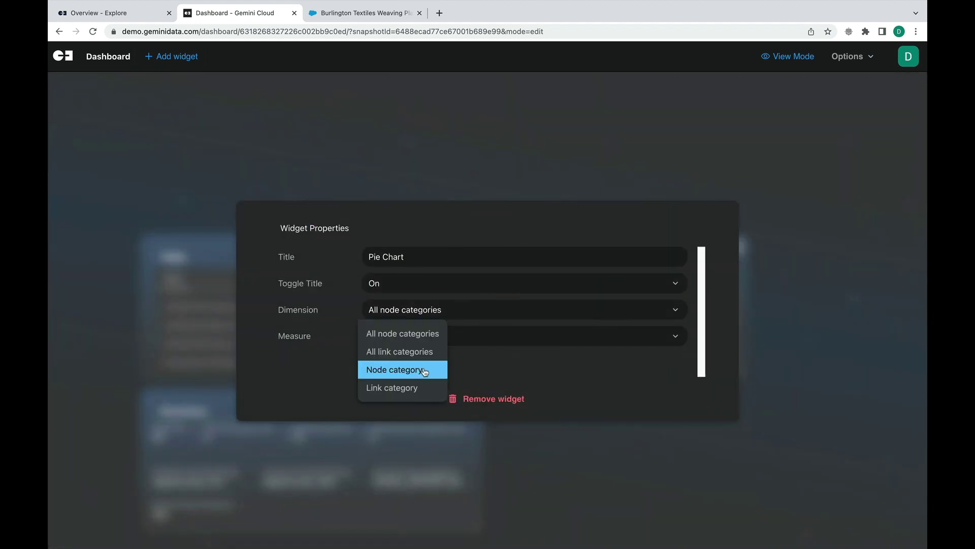
click(425, 371)
click(440, 339)
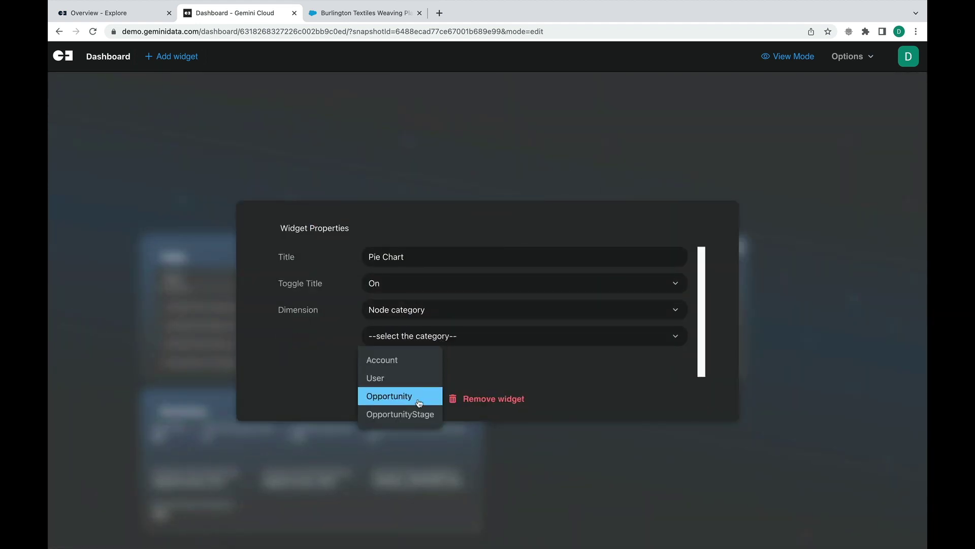
click(418, 361)
click(424, 381)
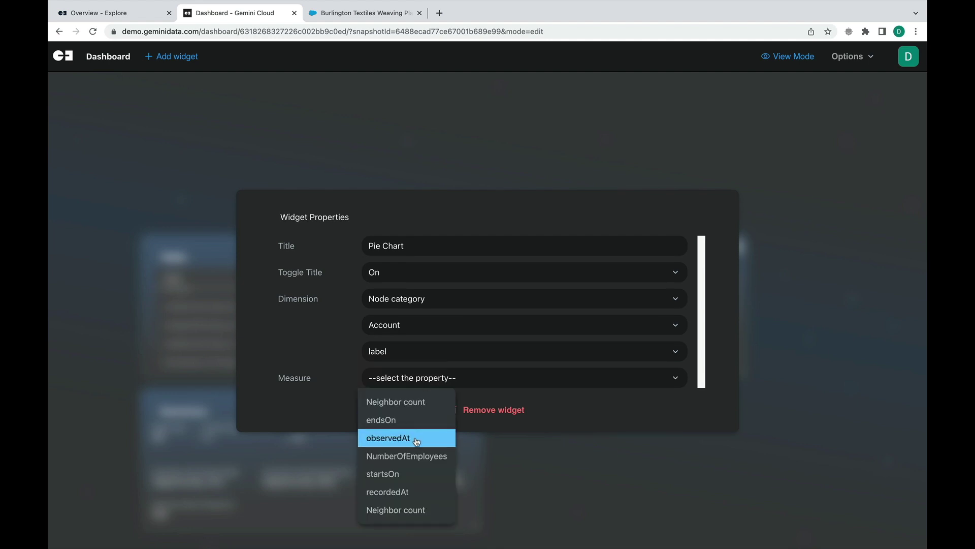
click(421, 402)
click(595, 483)
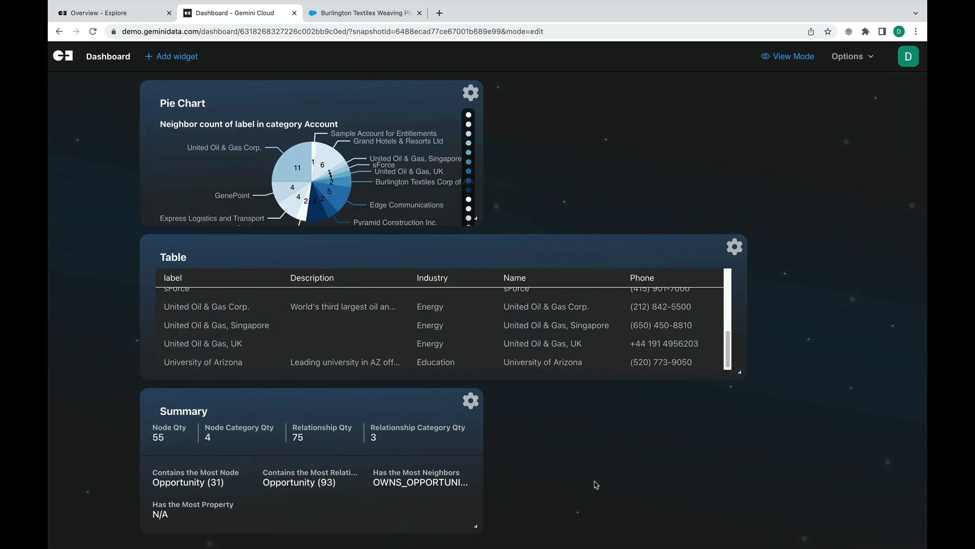
drag(476, 219, 820, 450)
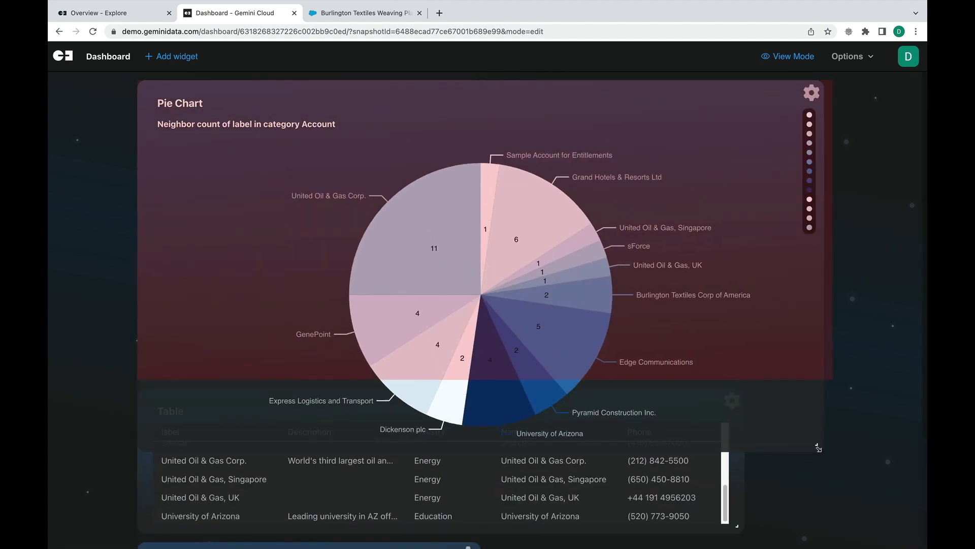